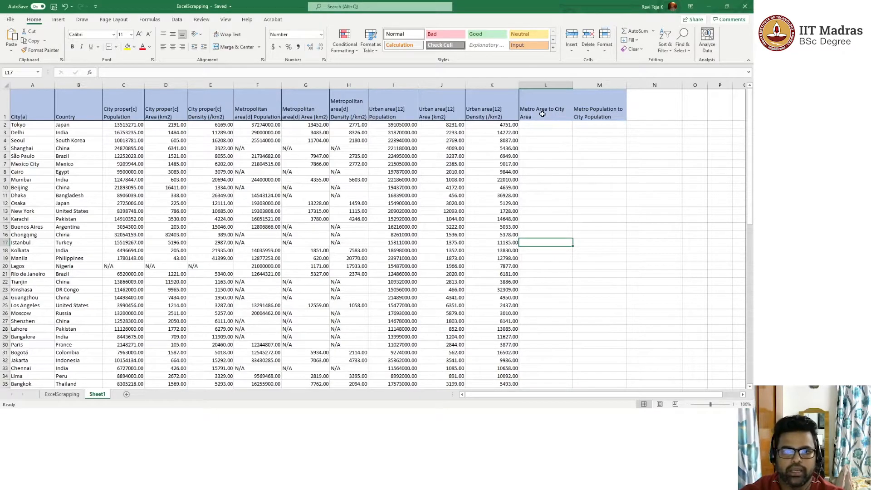
Step: Calculate Metro Area to City Area in L2 with =G2/D2 and fill the formula down the column
click(317, 103)
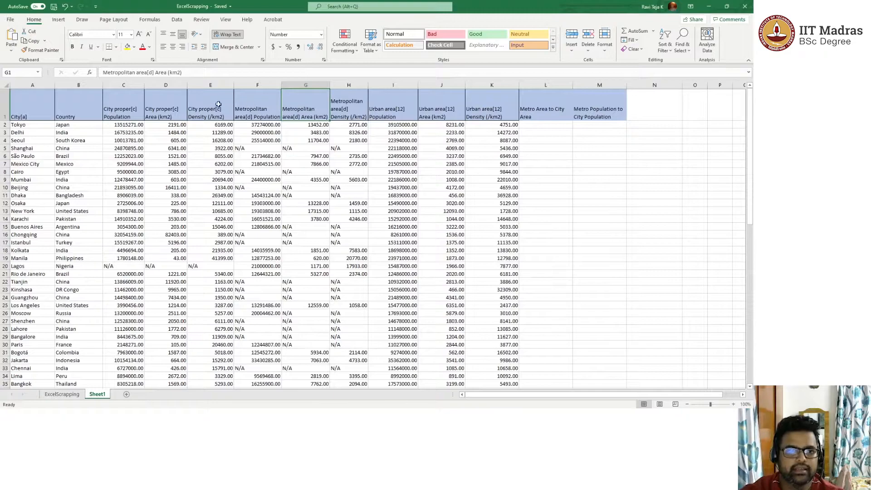
click(175, 110)
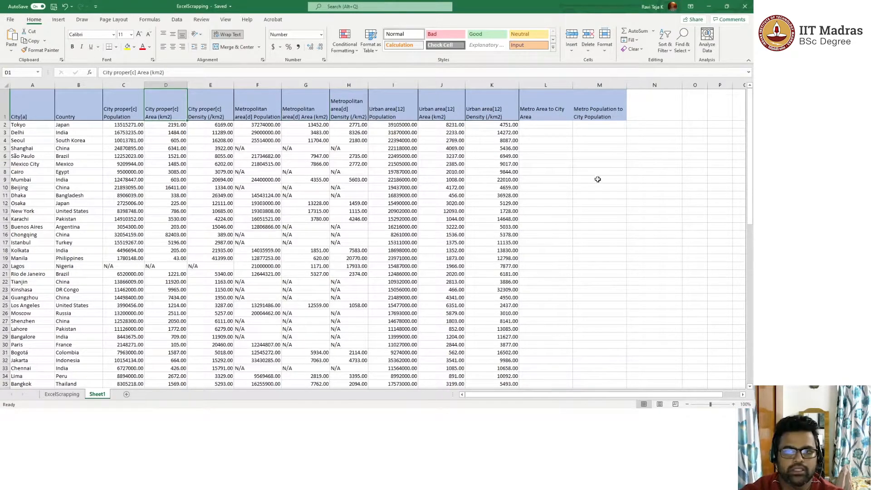
click(538, 127)
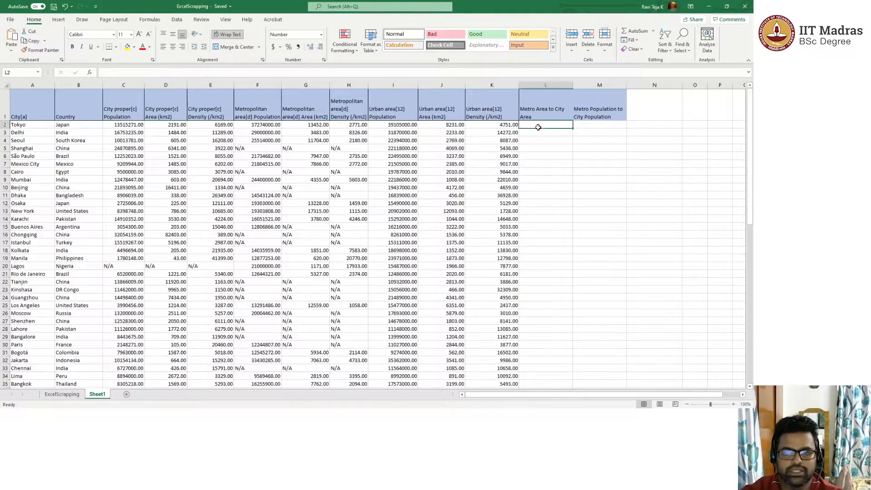
text(=)
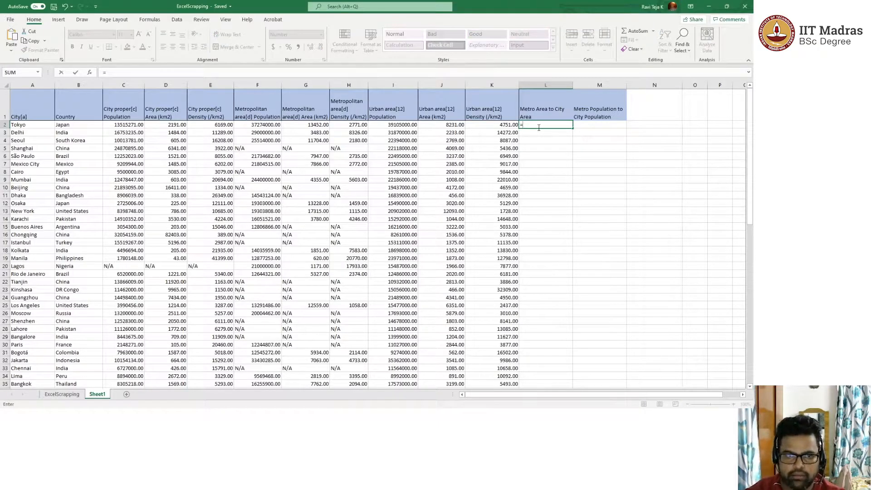
click(299, 124)
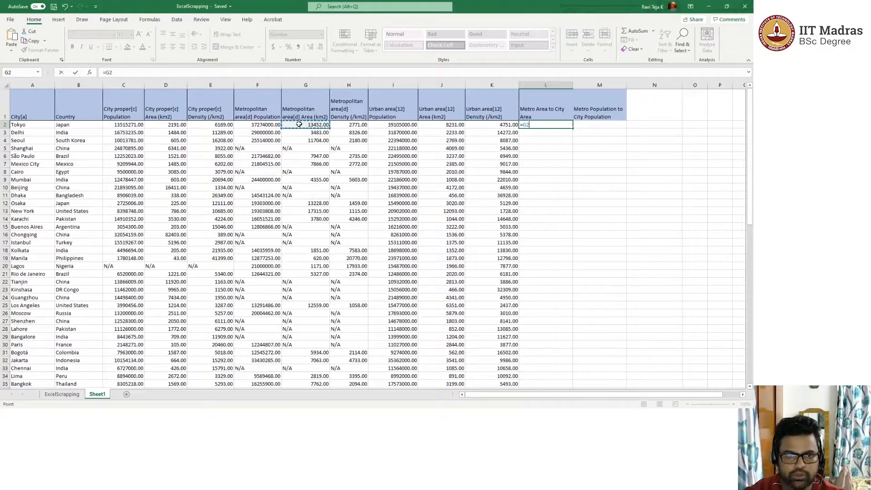
text(/)
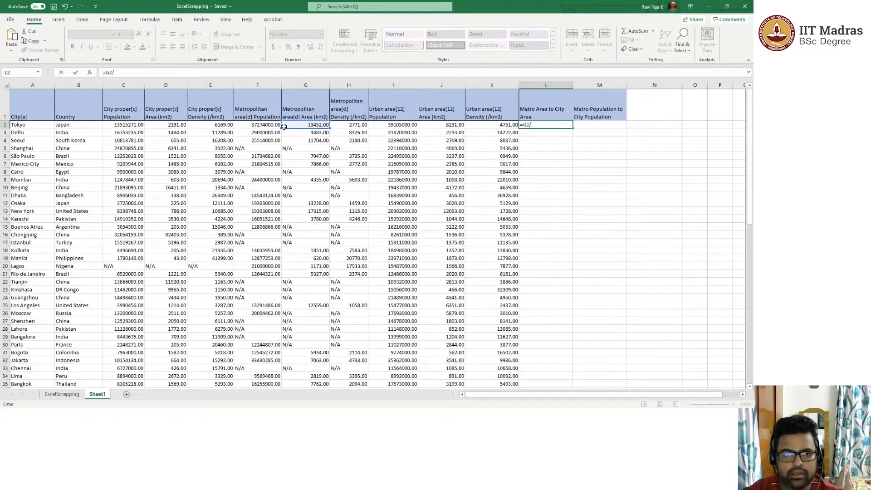
click(174, 125)
key(Return)
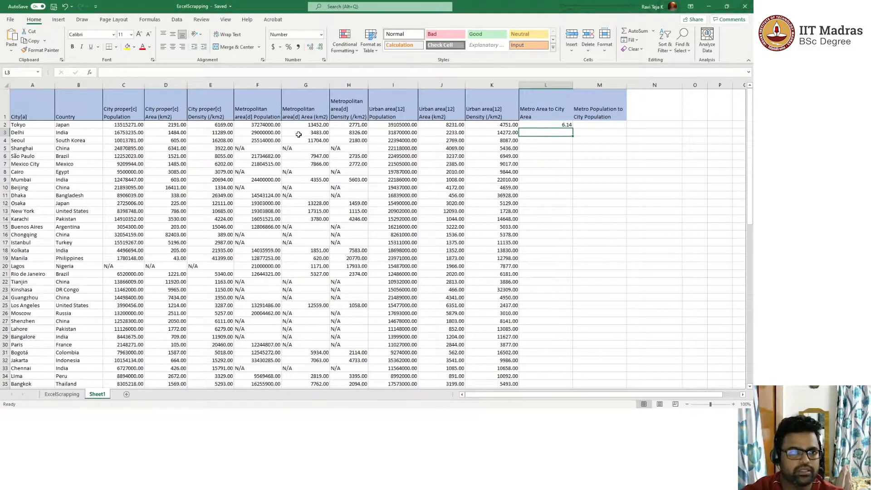
click(553, 125)
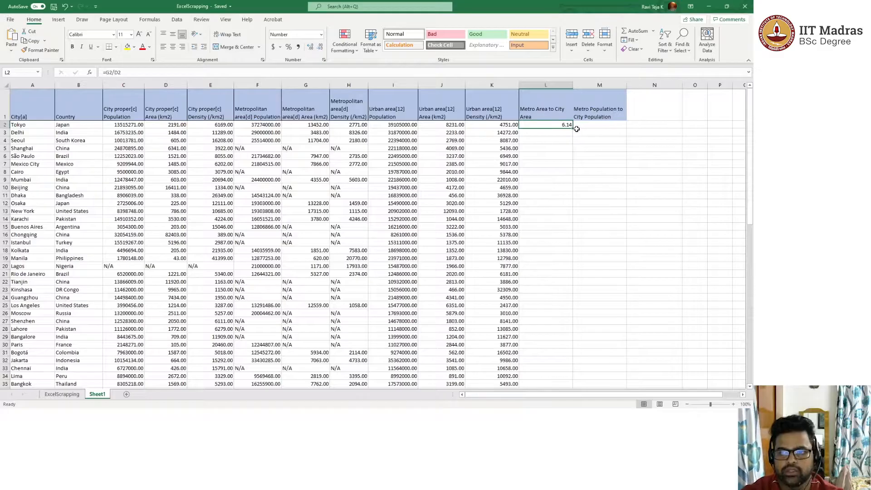
double_click(573, 128)
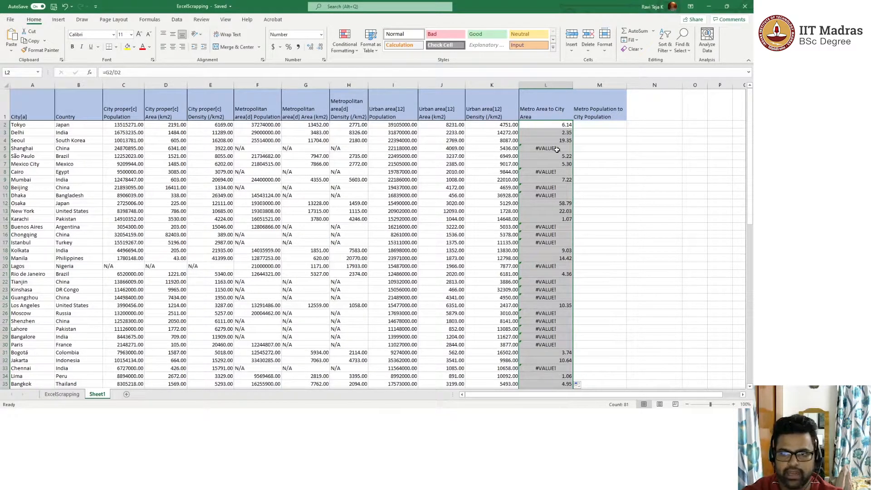
Step: Calculate Metro Population to City Population in M2 with =F2/C2 and fill the formula down the column
click(589, 125)
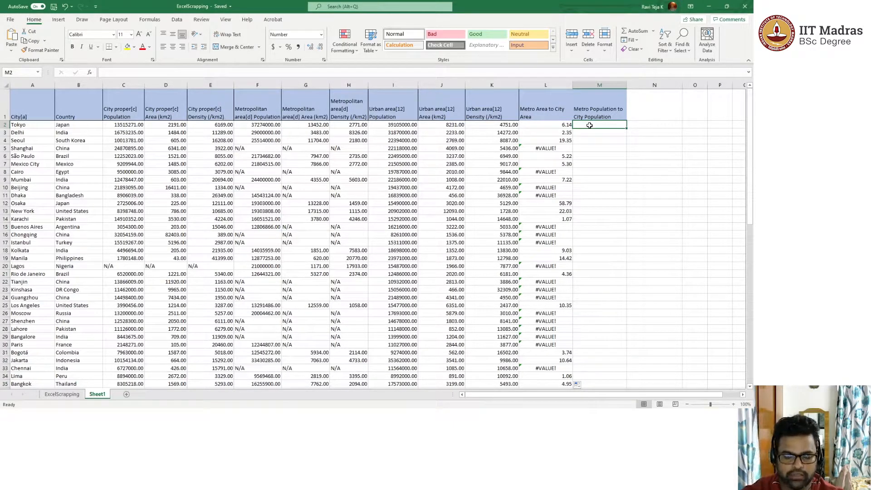
text(=)
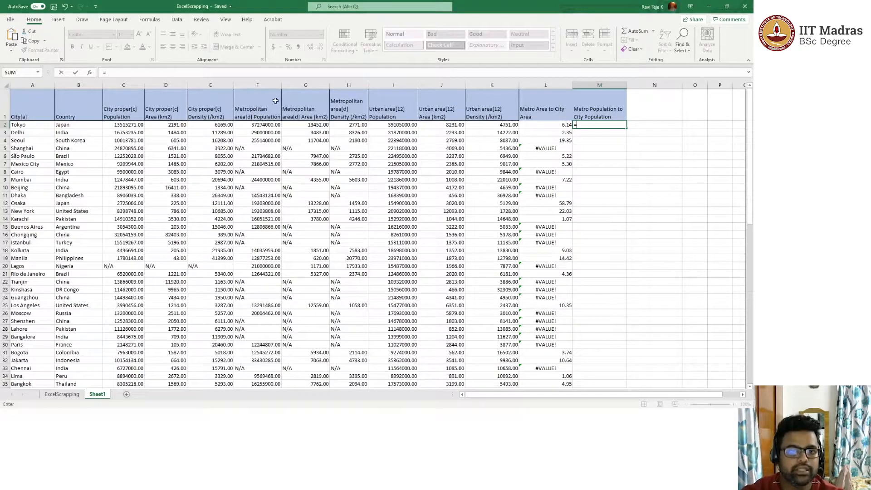
click(266, 125)
text(/)
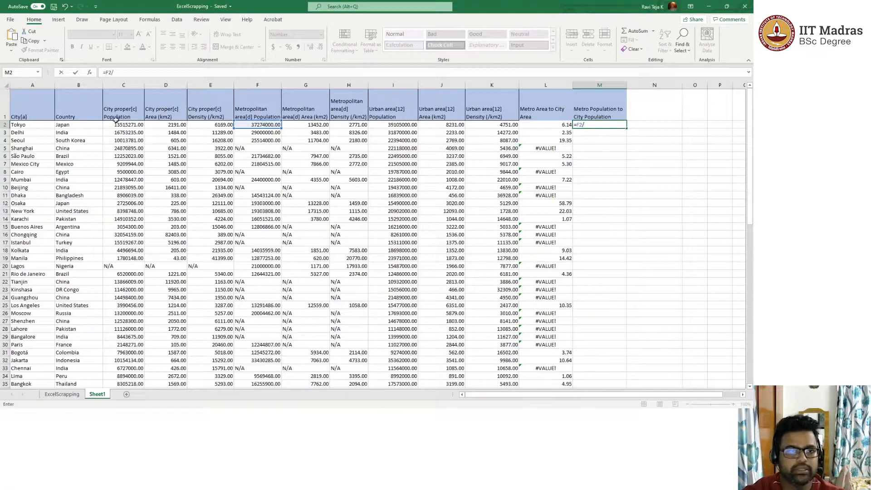
click(120, 124)
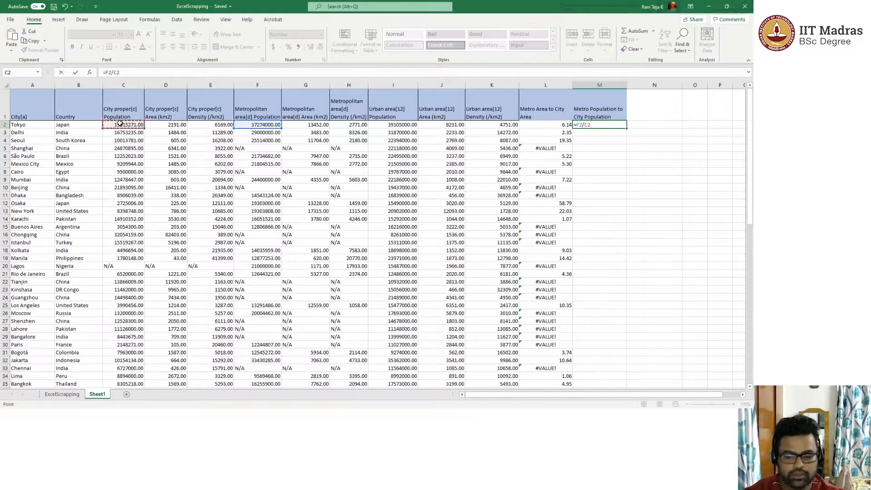
key(Return)
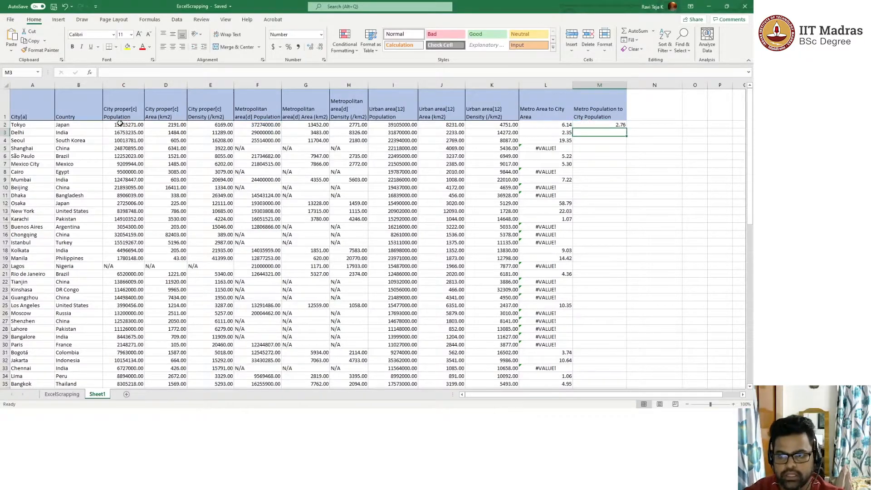
click(596, 124)
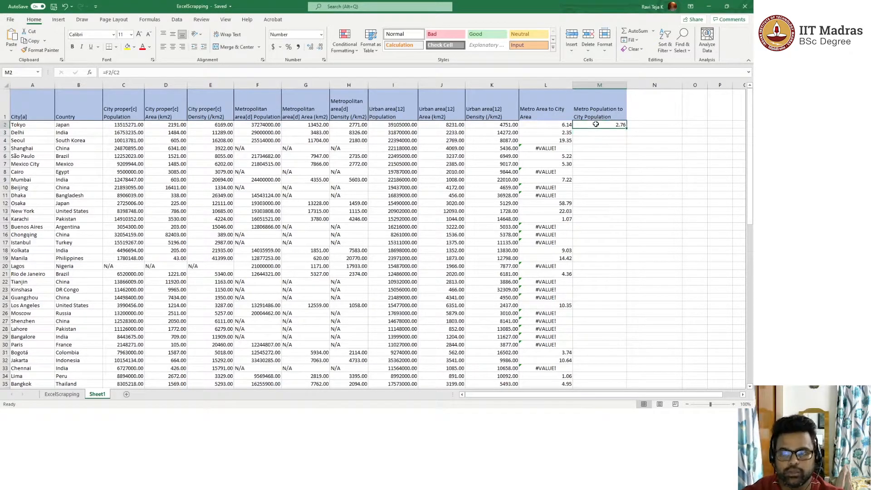
double_click(628, 128)
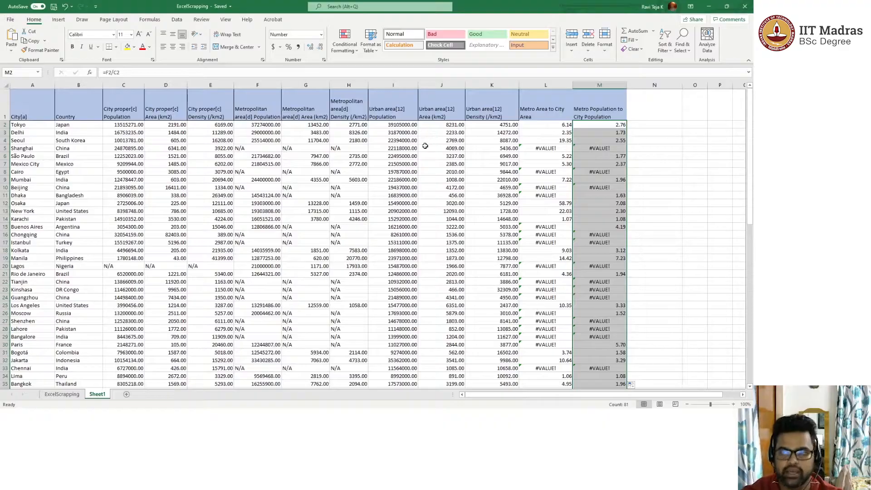
click(596, 166)
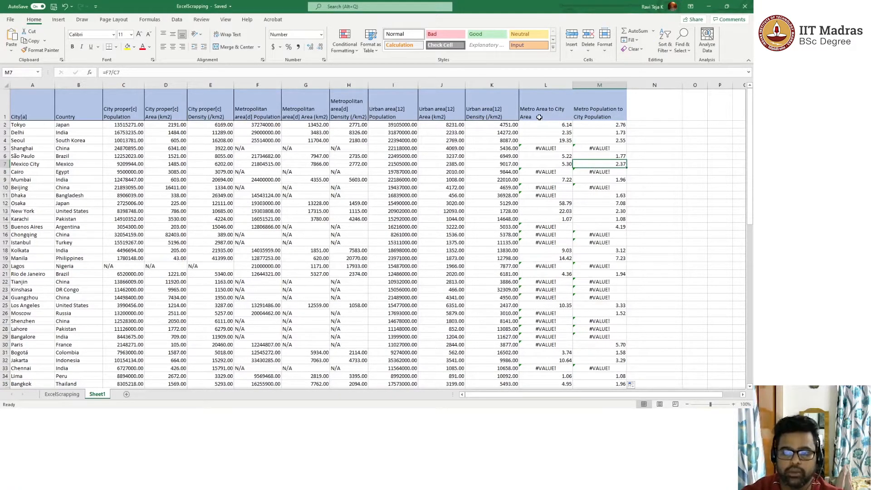
Step: Enter the header Density in cell N1
click(658, 116)
text(density)
key(BackSpace)
key(BackSpace)
key(BackSpace)
key(BackSpace)
key(BackSpace)
key(BackSpace)
key(BackSpace)
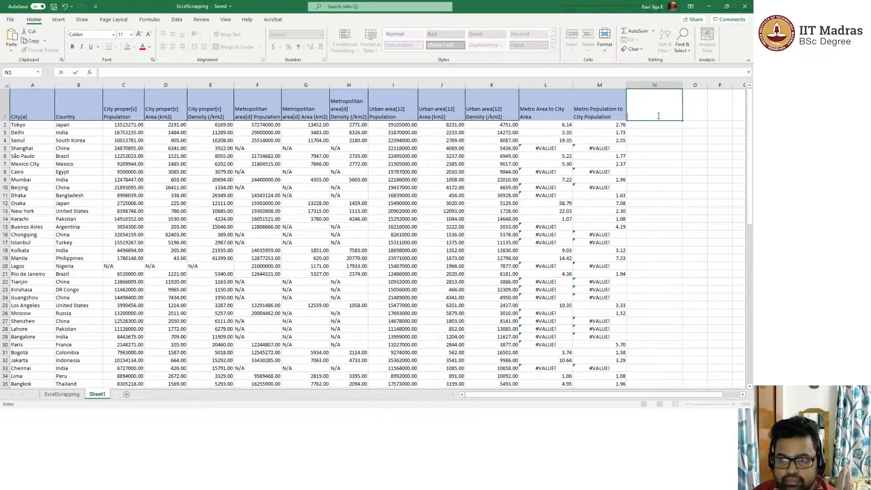
text(Density)
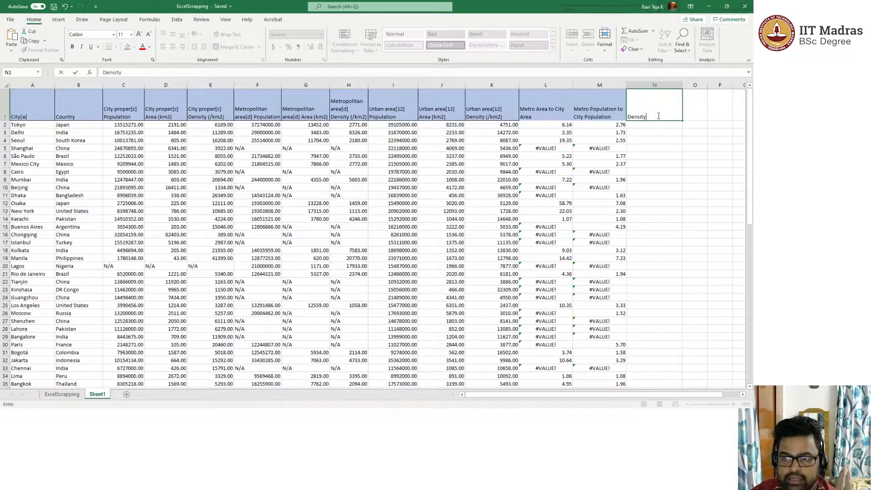
key(Return)
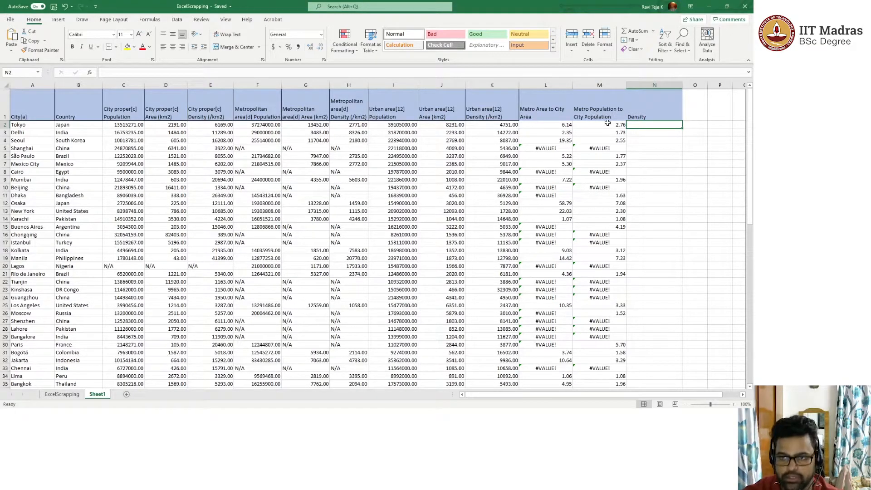
Step: Calculate the density ratio in N2 with =M2/L2 and fill the formula down the Density column
text(=)
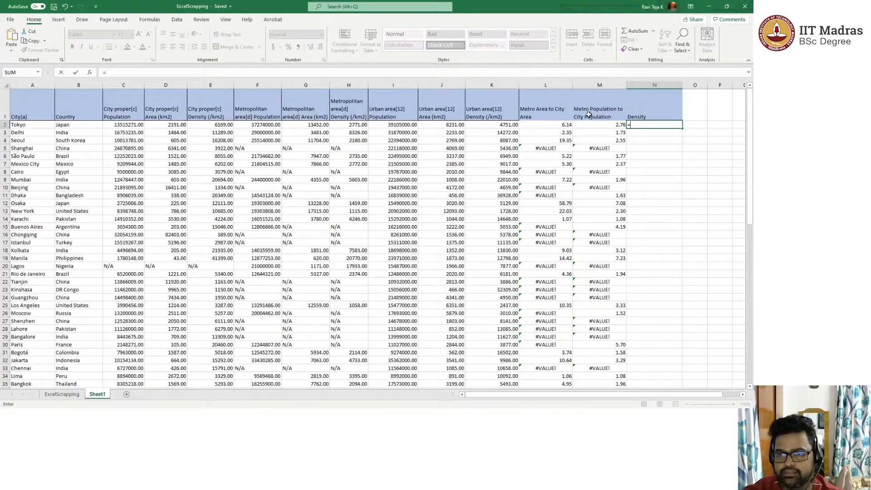
click(591, 126)
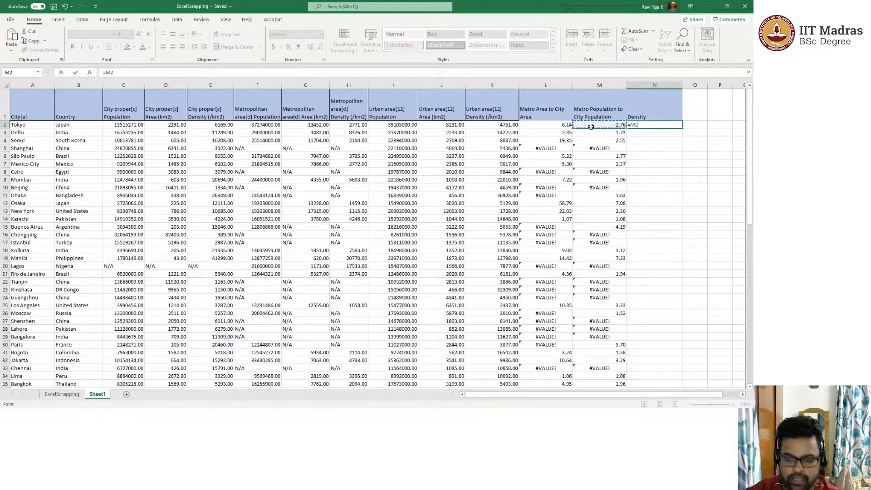
text(/)
click(561, 125)
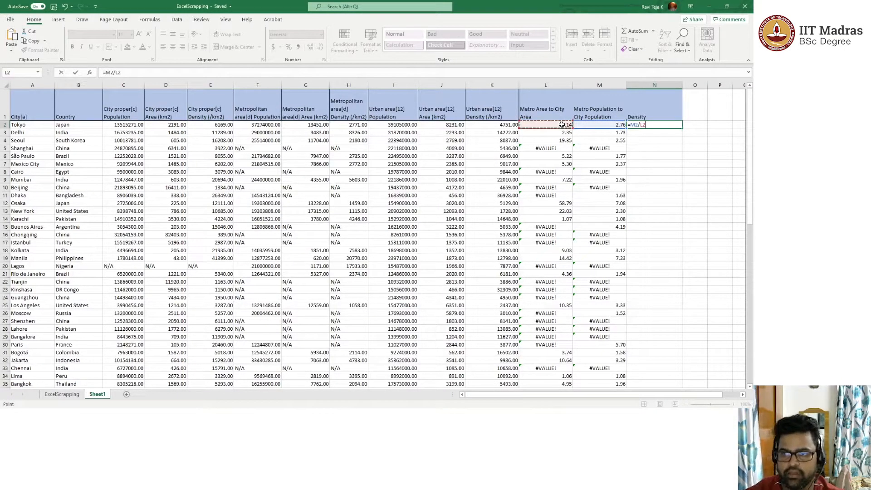
key(Return)
click(663, 124)
double_click(683, 127)
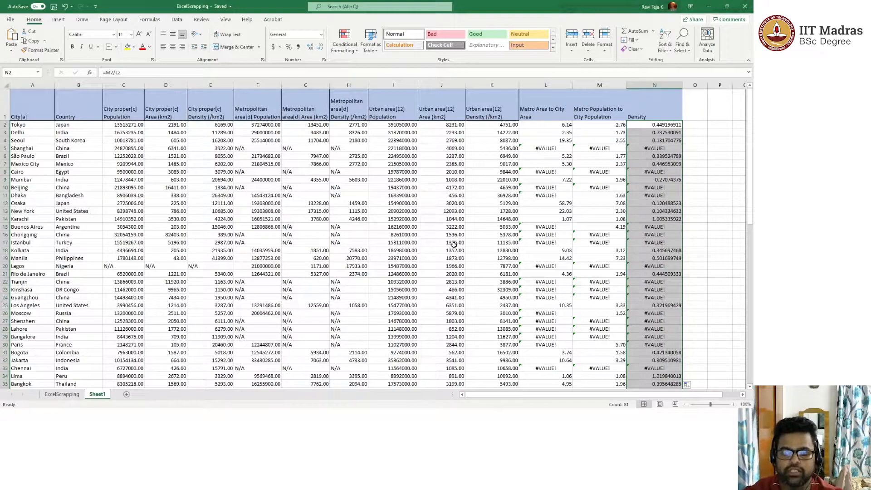
click(501, 241)
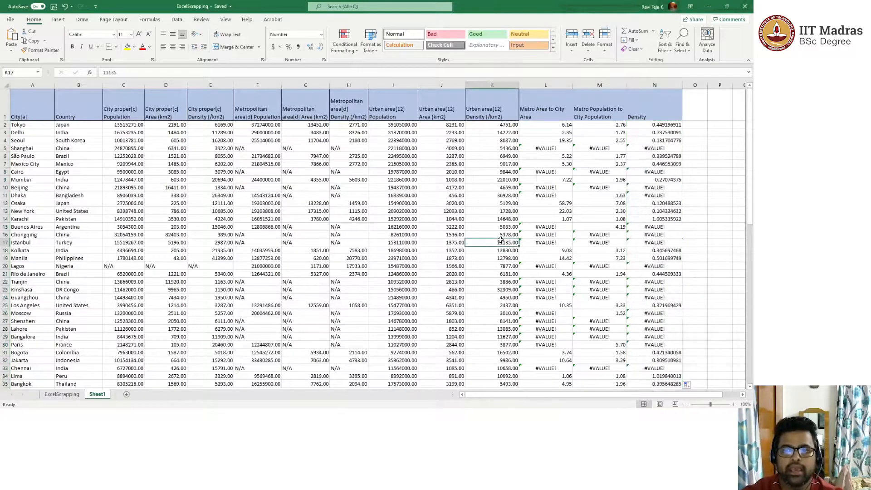
Step: Create a PivotTable on a new worksheet from columns A to N of Sheet1
drag(42, 81, 626, 93)
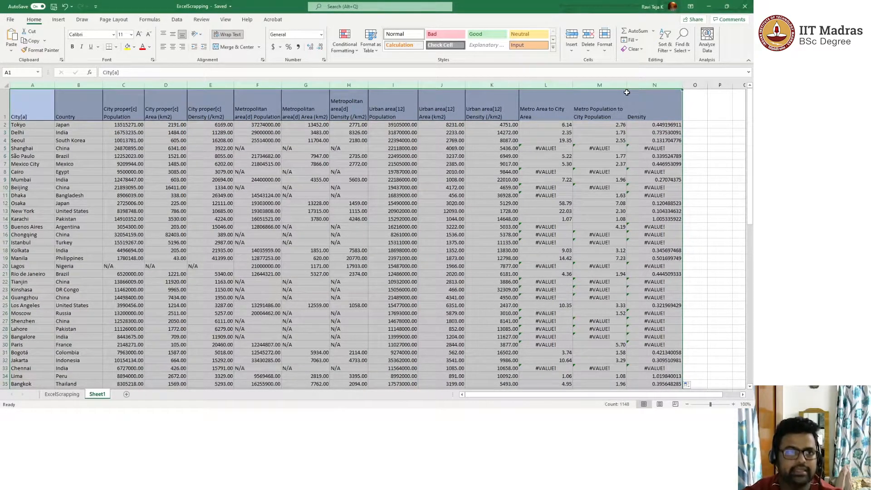
click(58, 20)
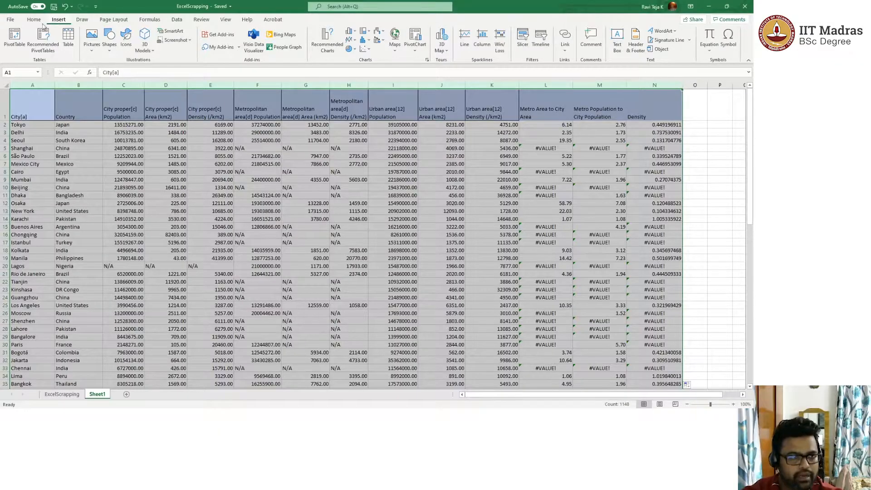
click(18, 48)
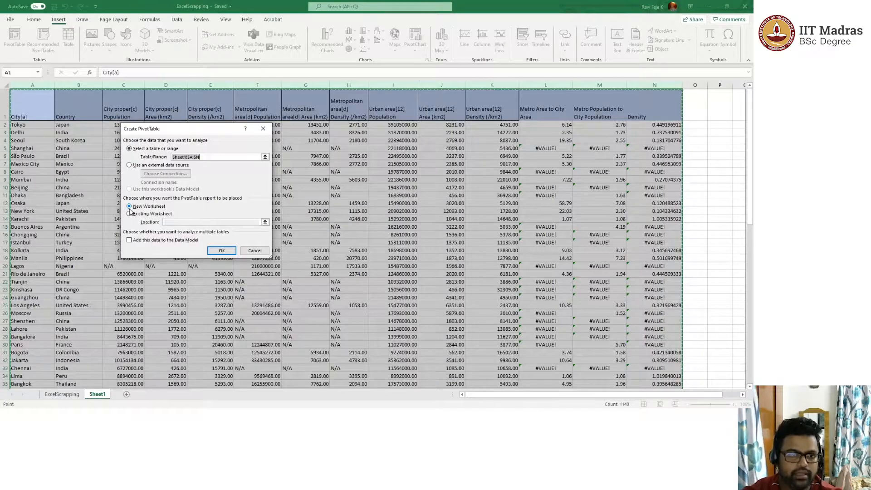
click(212, 250)
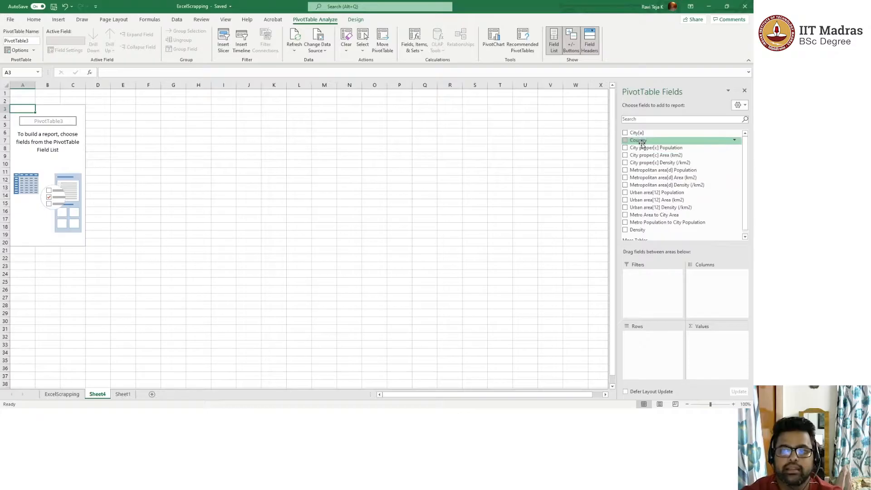
Step: Add the Country field to the PivotTable rows and look through the listed countries
drag(642, 142, 643, 340)
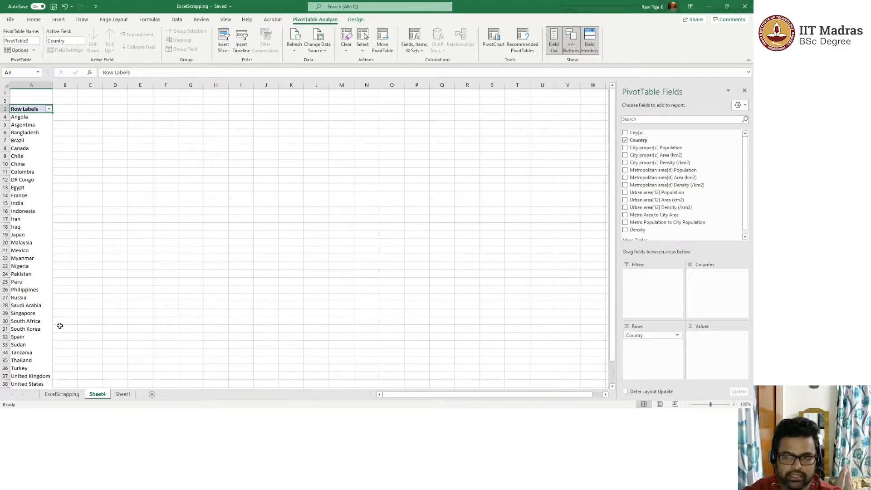
scroll(37, 226, down, 2)
scroll(38, 229, up, 2)
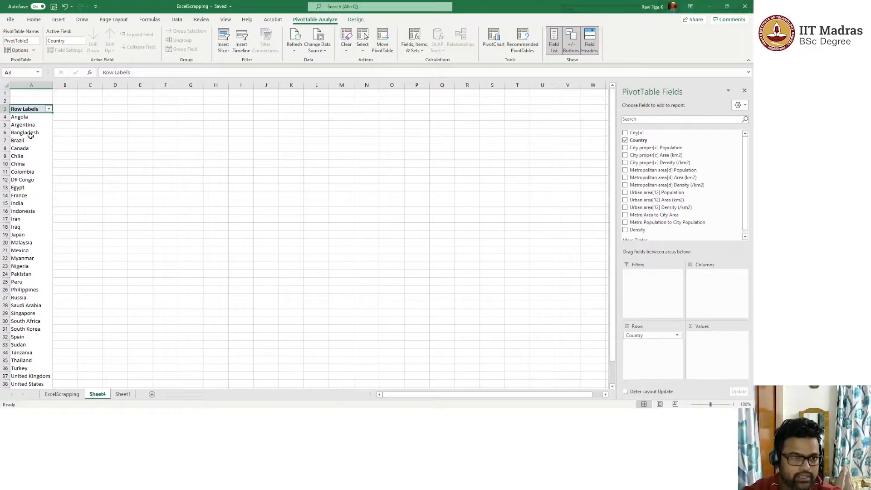
Step: Turn on filtering for the header row of the ExcelScrapping sheet
click(61, 395)
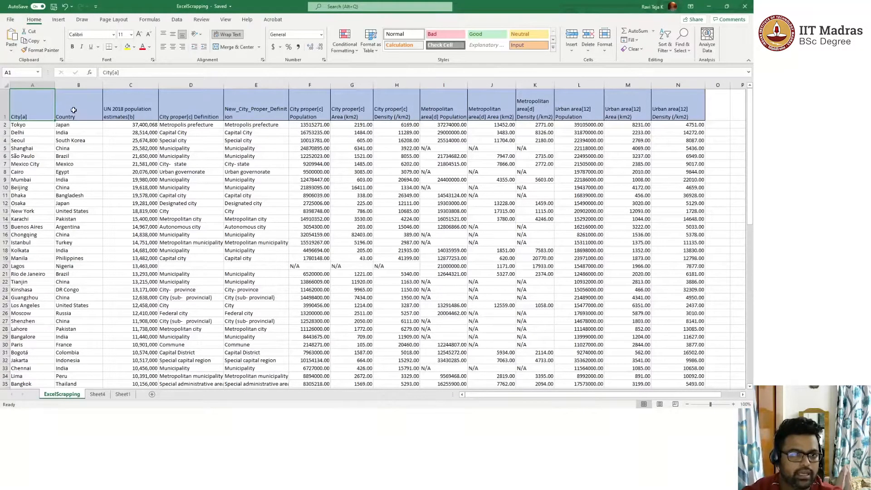
click(73, 109)
click(665, 45)
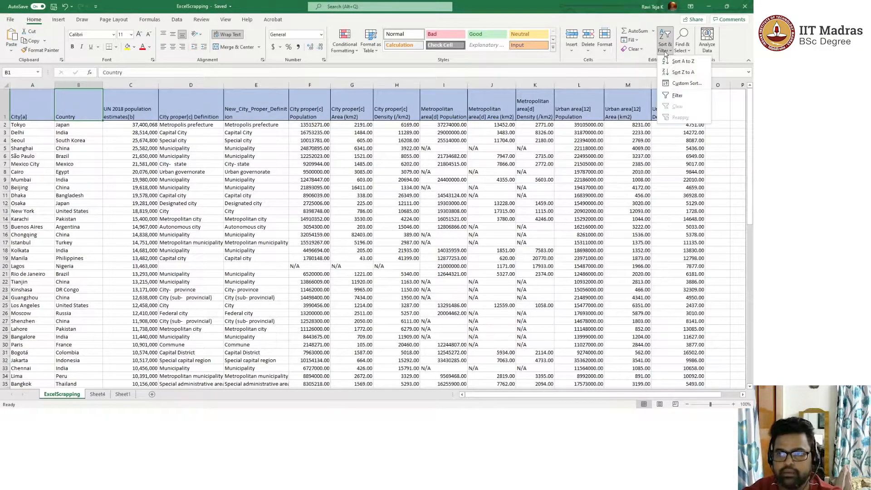
click(670, 95)
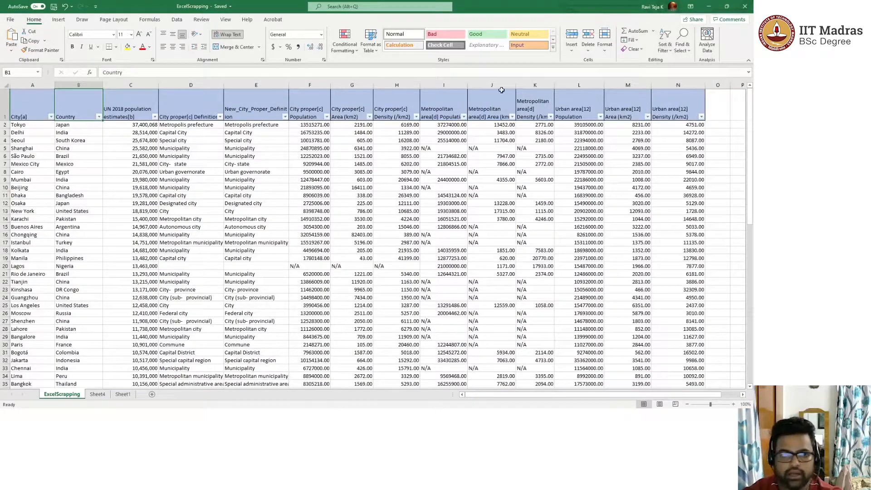
Step: Filter the Country column of the ExcelScrapping sheet to show only China
click(99, 117)
click(24, 209)
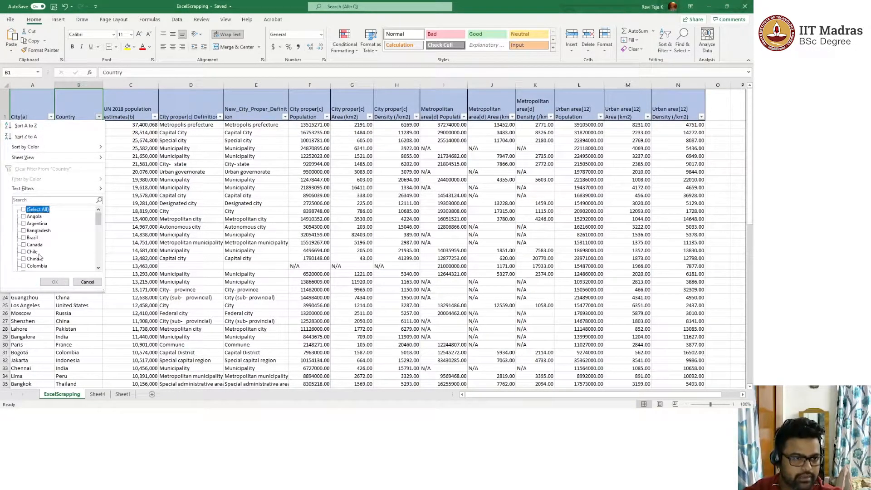
click(24, 258)
click(55, 282)
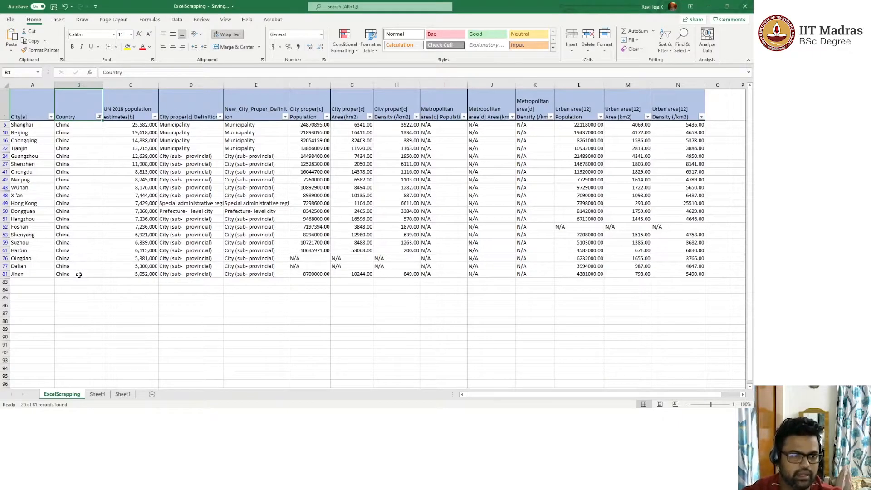
Step: Count the cities per country by adding the Country field to the values of the PivotTable on Sheet4
click(97, 393)
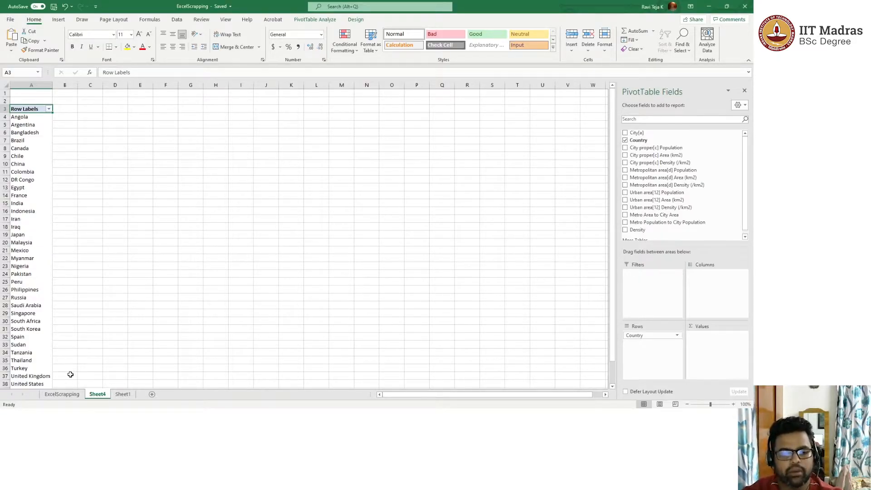
click(63, 394)
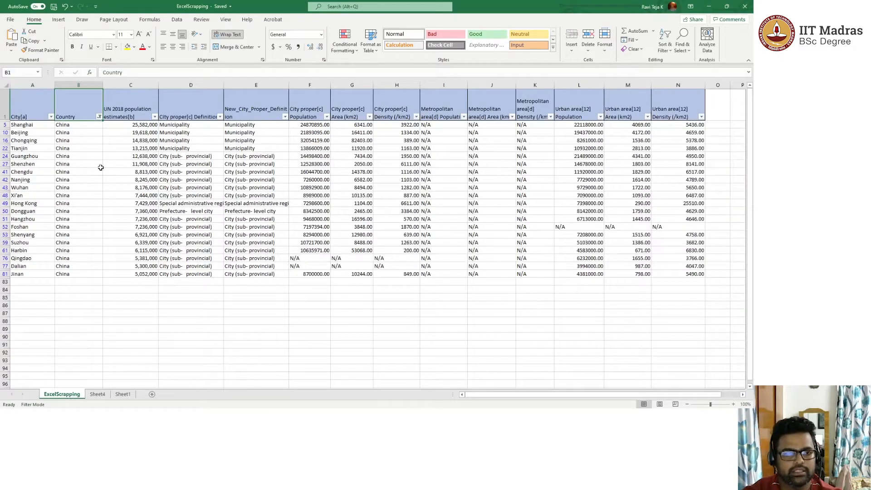
click(97, 394)
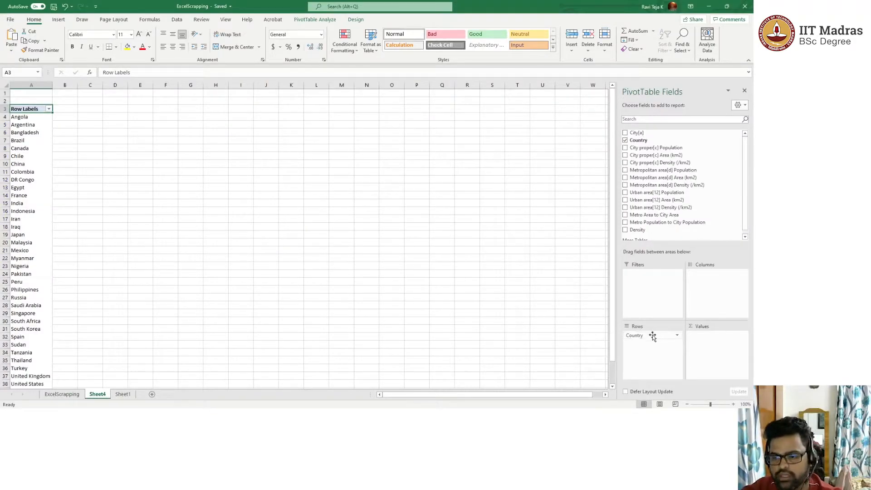
drag(645, 143, 712, 338)
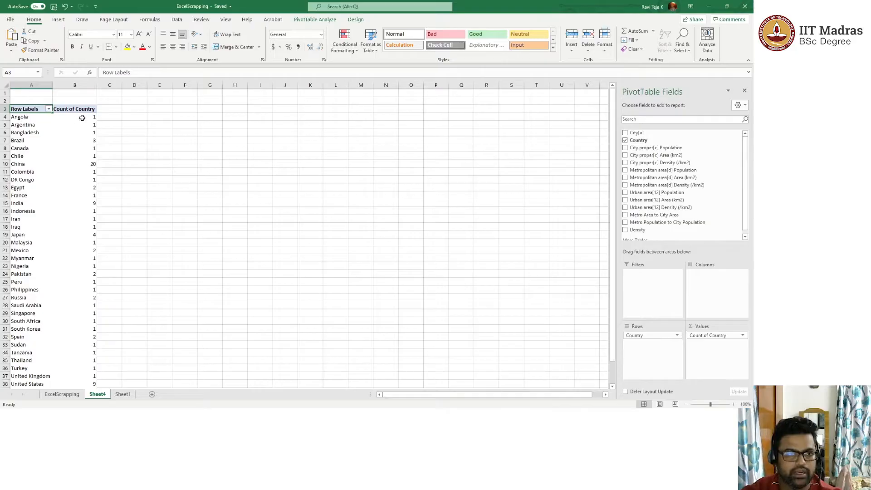
mouse_move(87, 118)
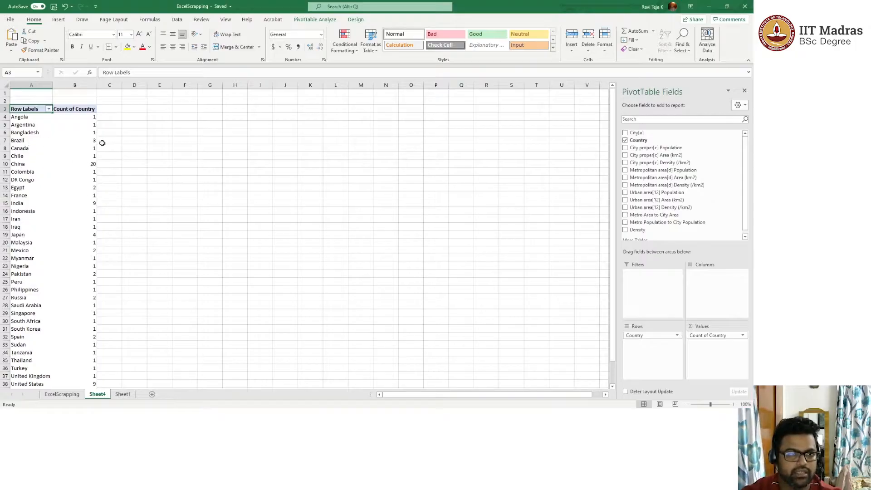
mouse_move(88, 172)
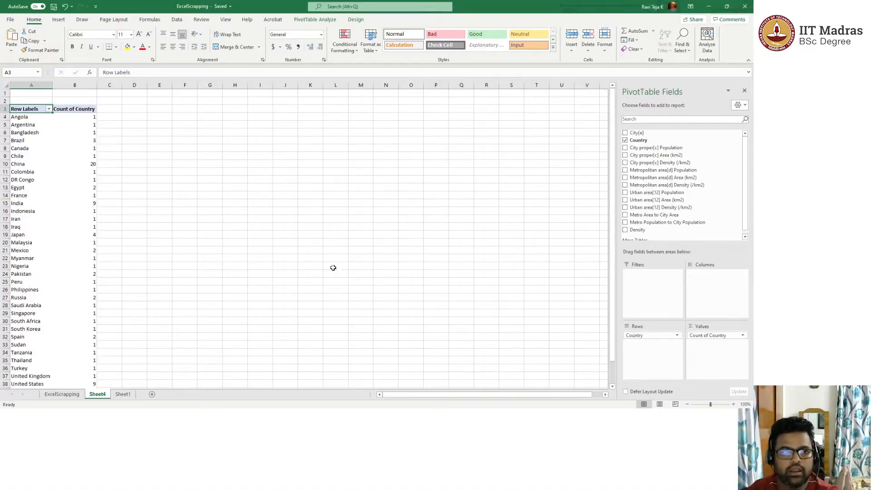
Step: Remove the country count from the PivotTable values and nest the City[a] field below Country in the rows
drag(698, 336, 683, 206)
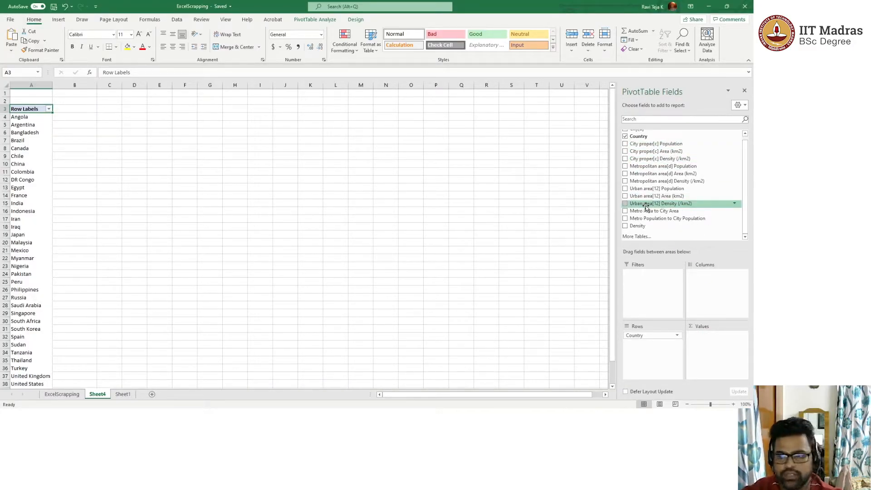
scroll(647, 179, up, 1)
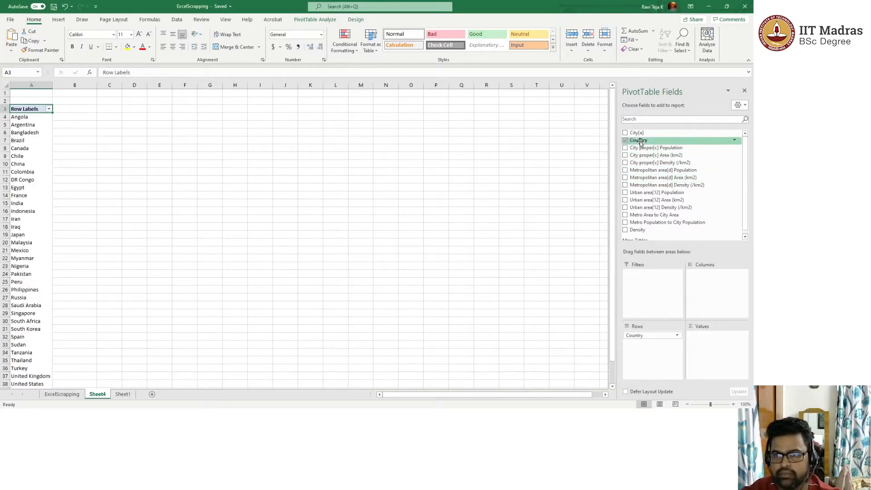
drag(635, 132, 641, 352)
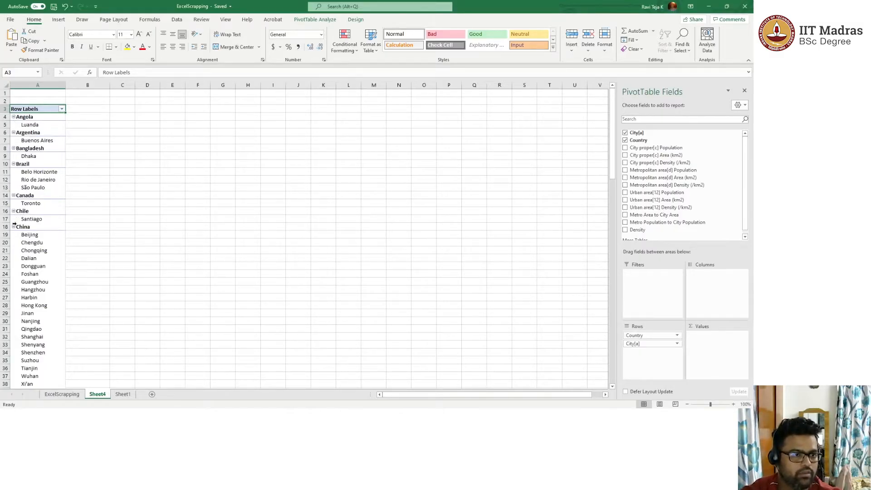
scroll(16, 234, down, 2)
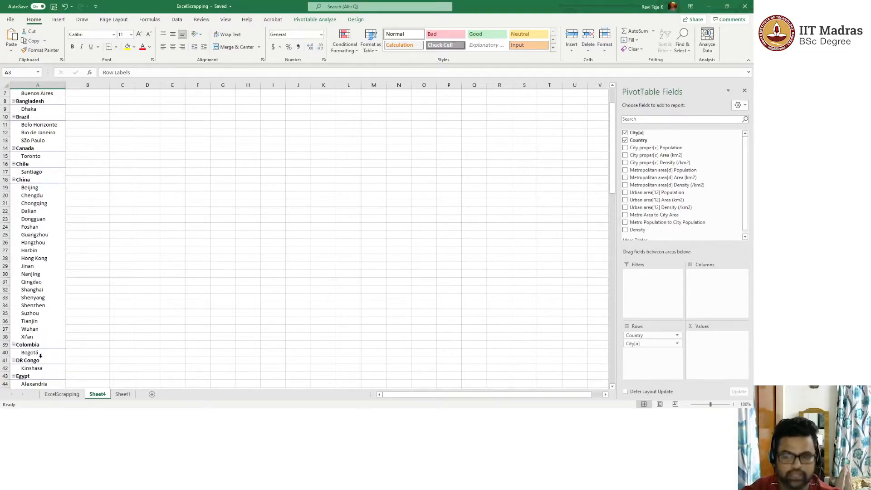
scroll(40, 345, up, 2)
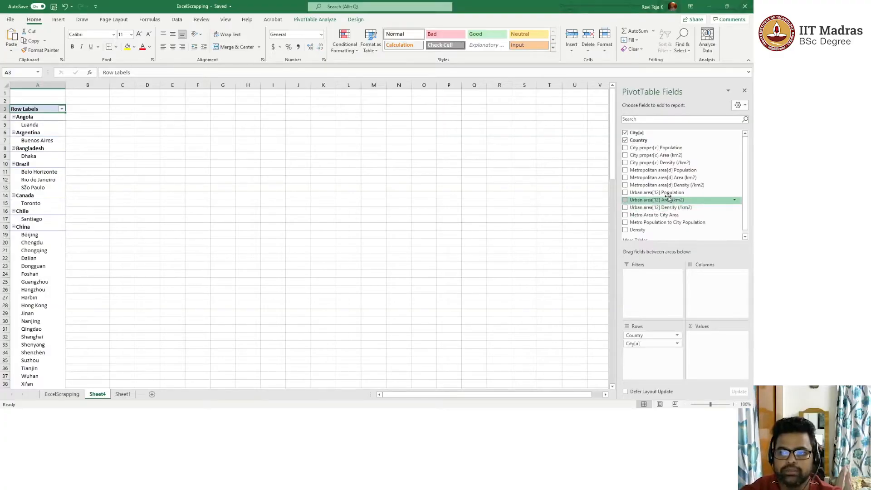
Step: Add City proper[c] Population to the PivotTable values, summarize it by Sum and review the totals per city
drag(651, 150, 717, 346)
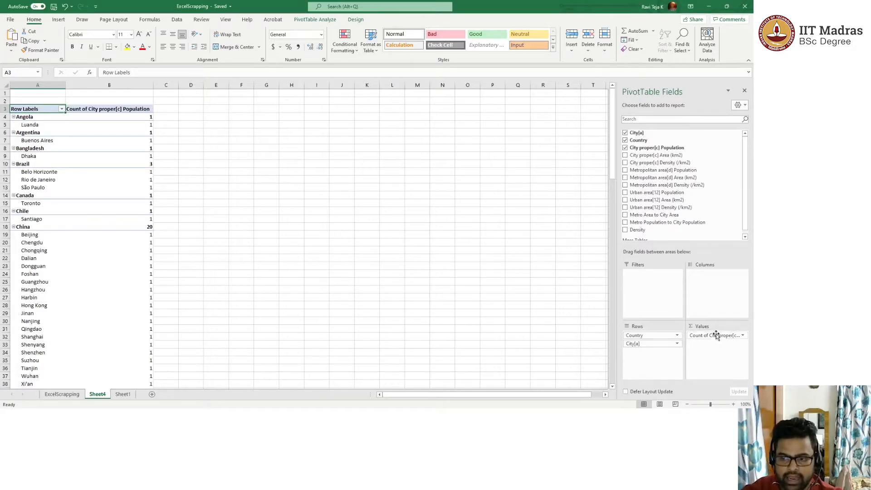
click(716, 333)
click(715, 333)
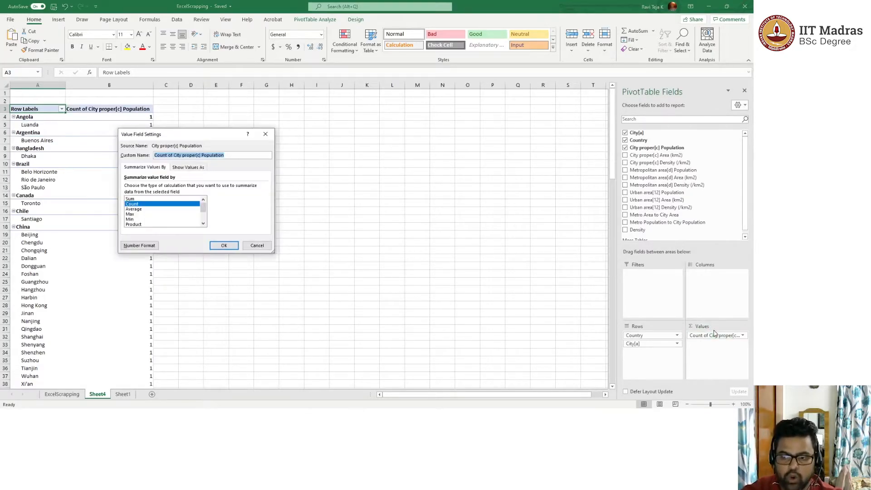
click(135, 199)
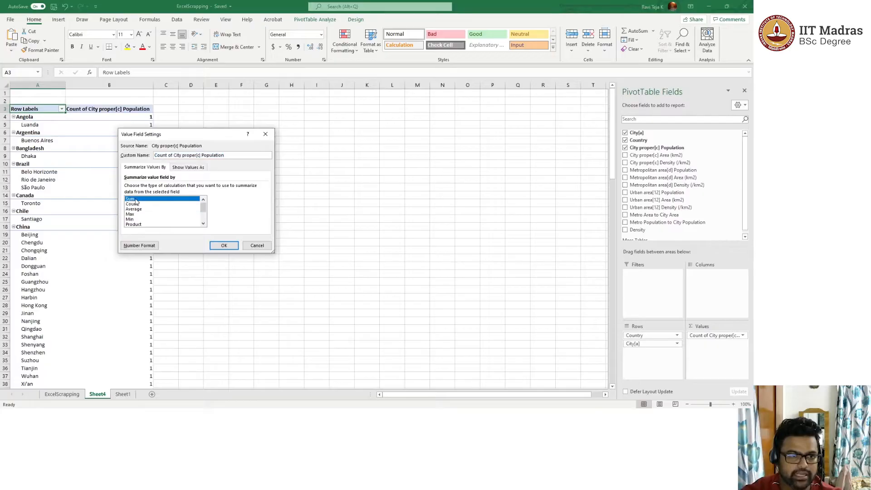
click(224, 245)
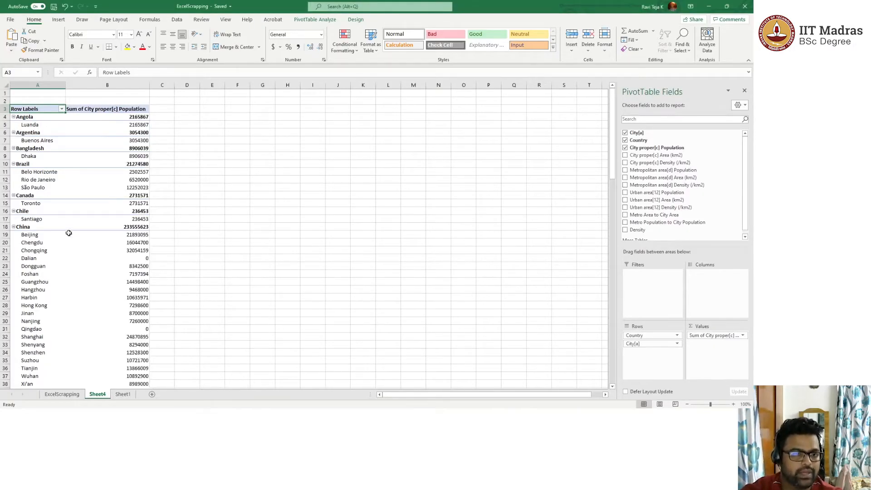
mouse_move(68, 235)
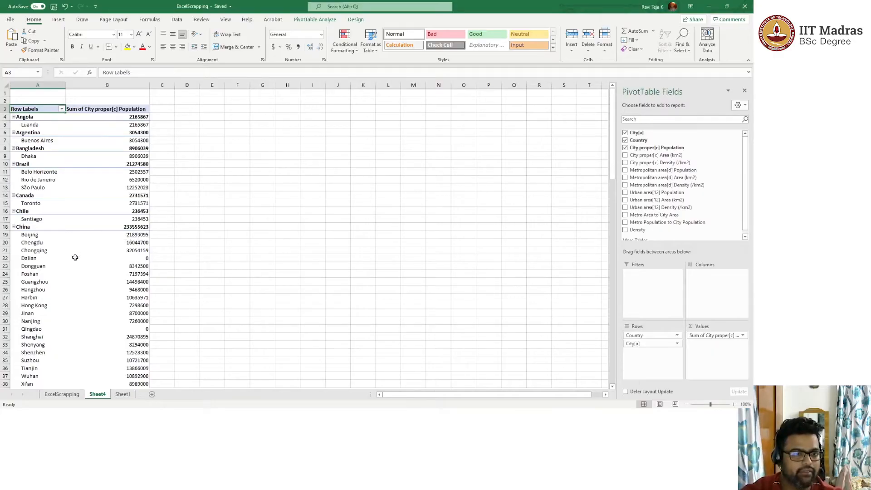
scroll(68, 272, down, 2)
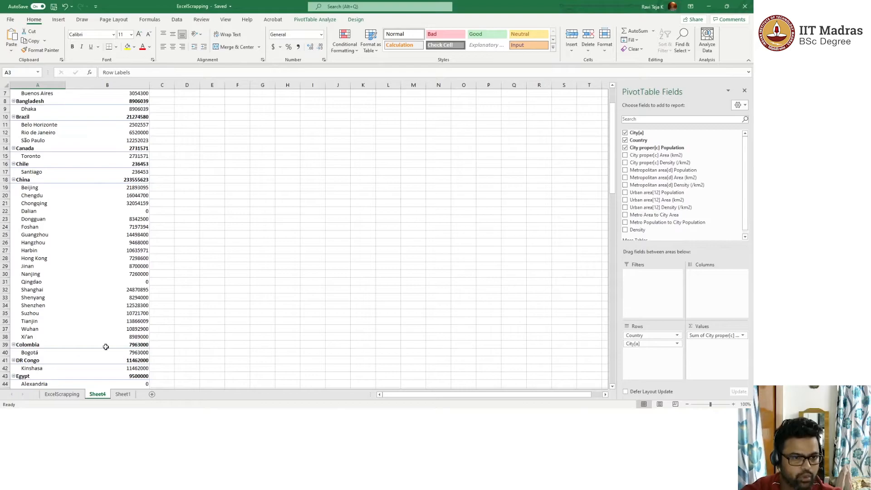
scroll(139, 314, up, 2)
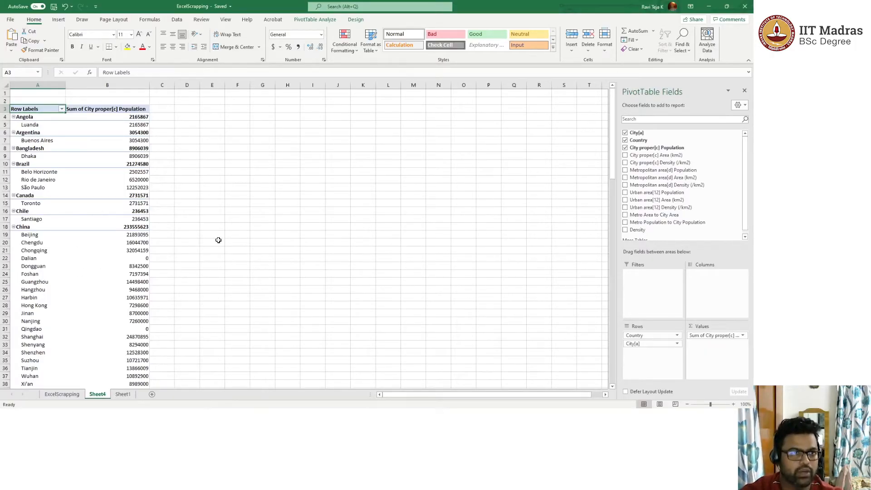
Step: Insert a Clustered Column PivotChart based on the PivotTable in columns A and B
click(57, 20)
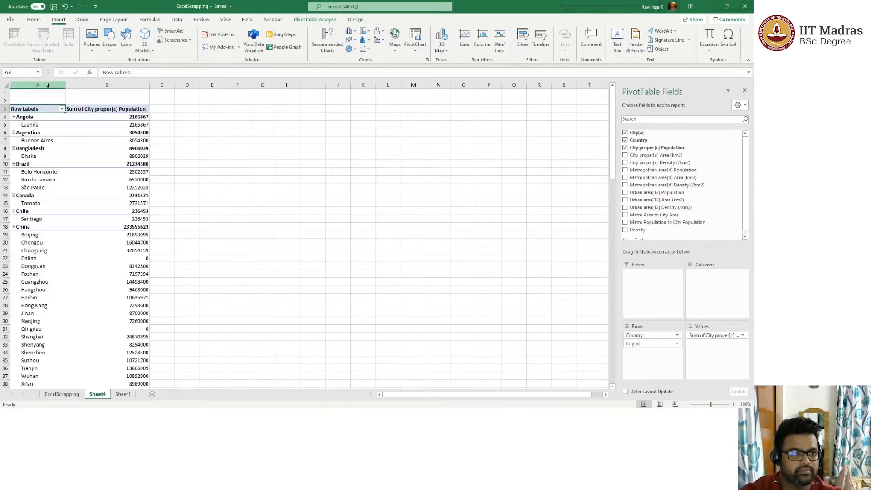
drag(48, 85, 101, 86)
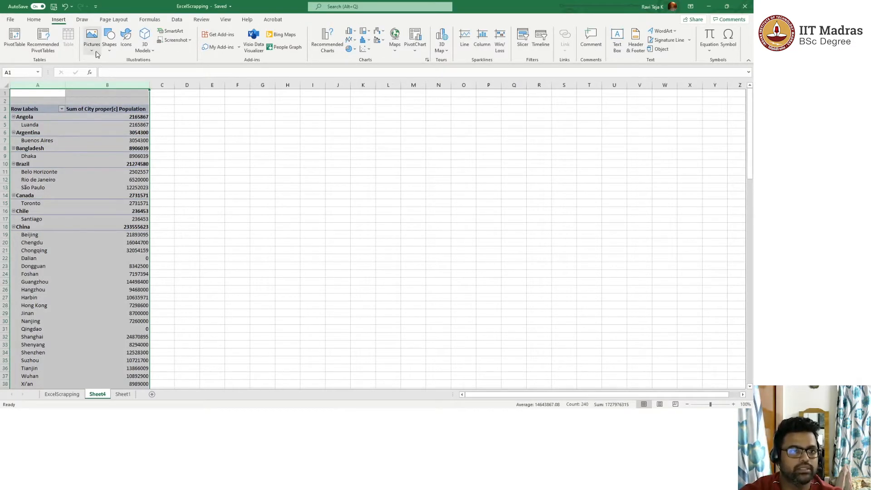
click(331, 51)
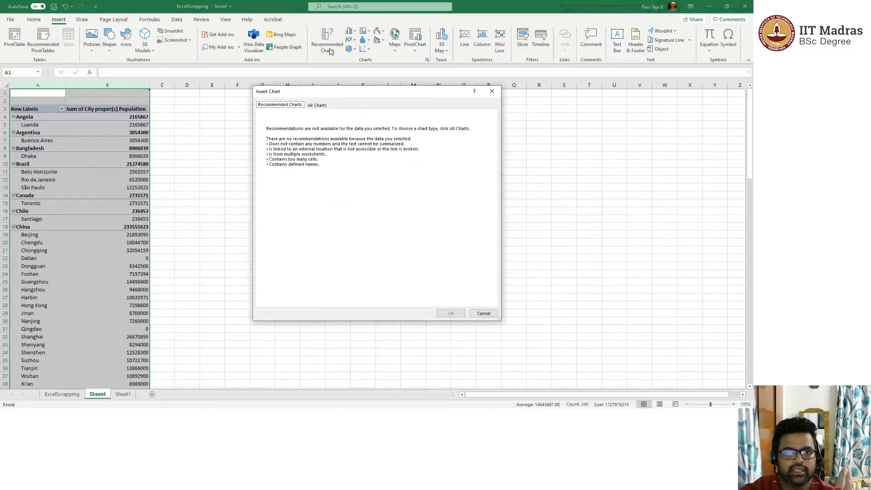
click(318, 104)
mouse_move(331, 159)
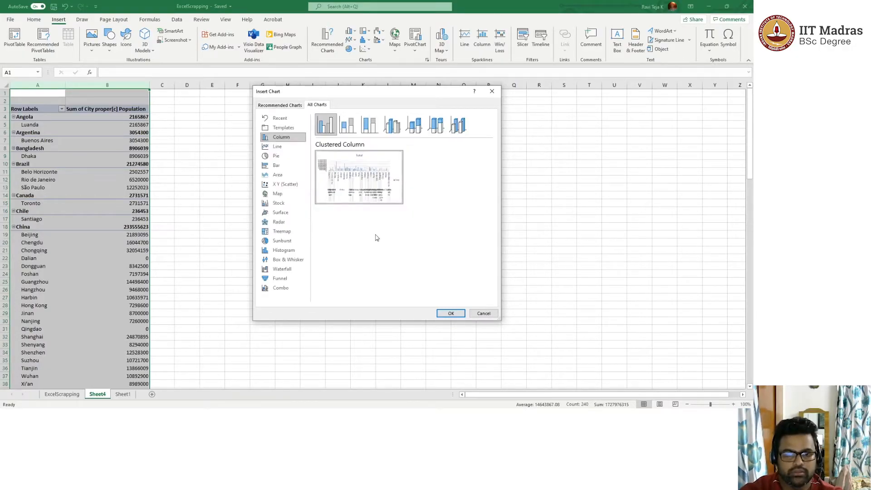
click(442, 313)
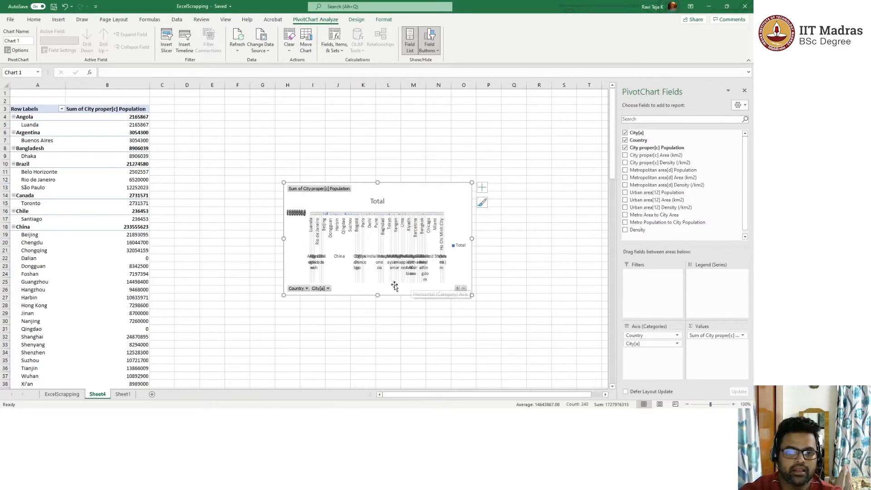
Step: Filter the PivotChart's Country field to show only China and examine the population bars of its cities
click(305, 288)
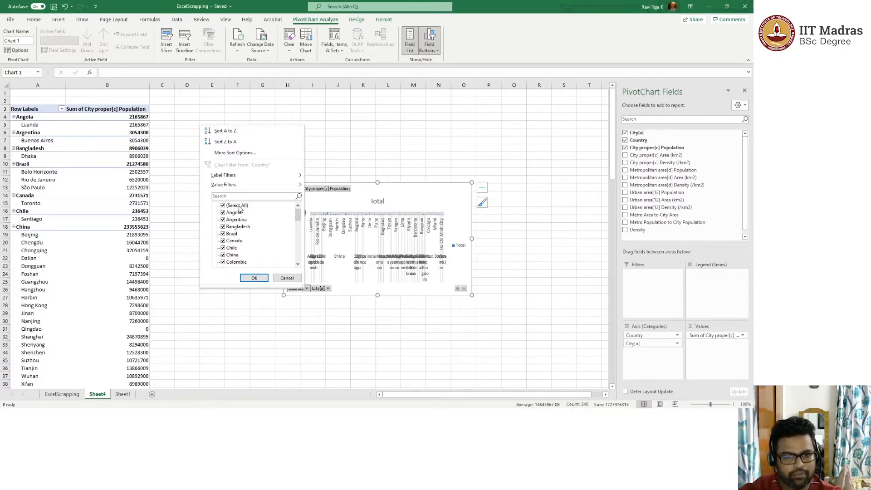
click(224, 206)
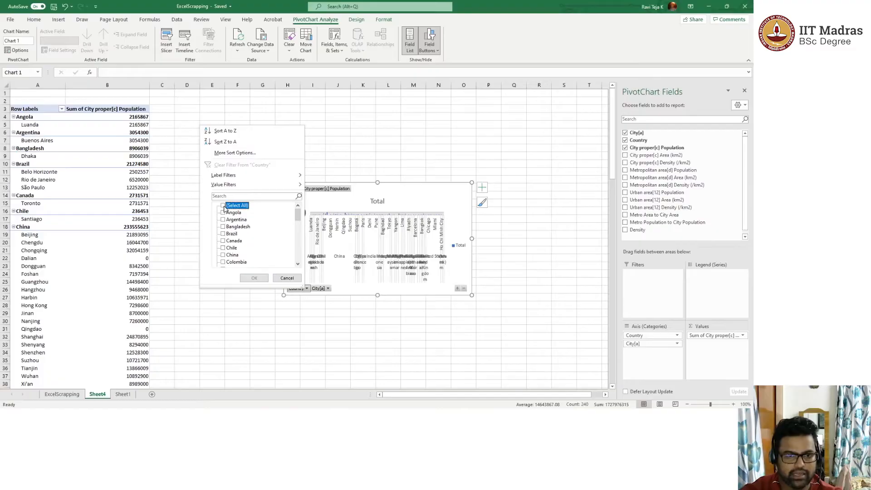
click(223, 255)
click(254, 278)
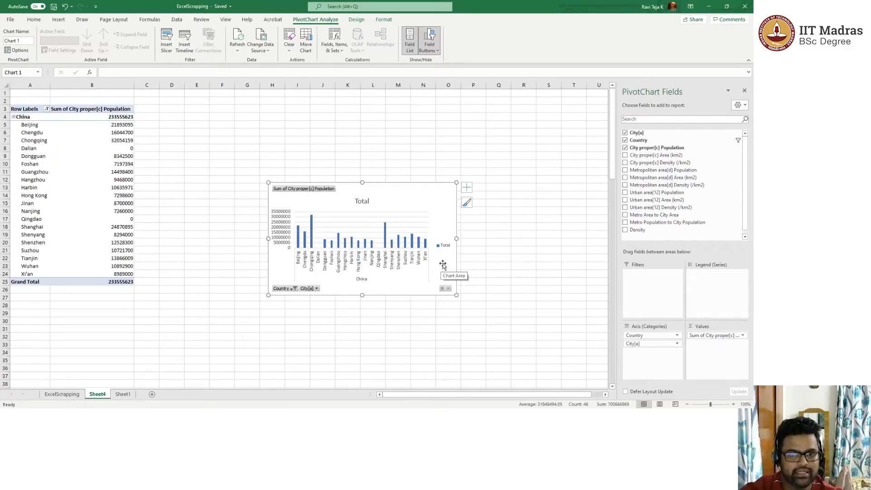
mouse_move(311, 242)
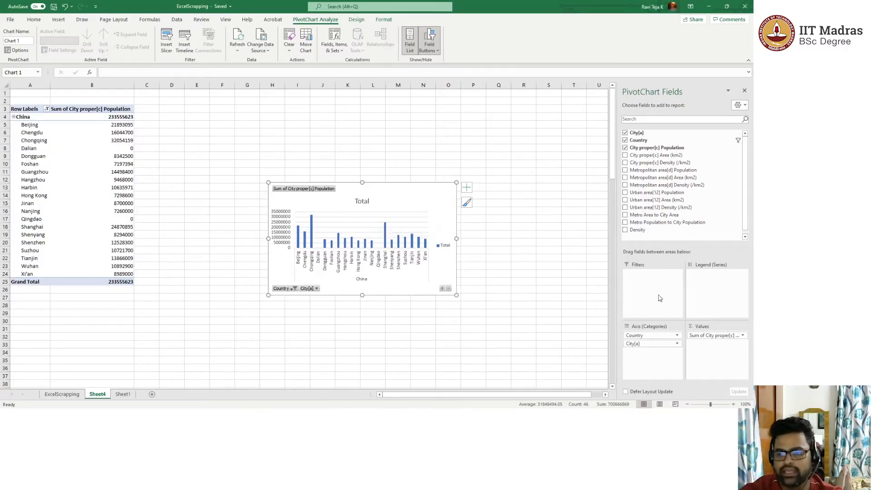
Step: Replace the population field in the PivotChart values with Density and summarize it by Sum
drag(714, 335, 659, 222)
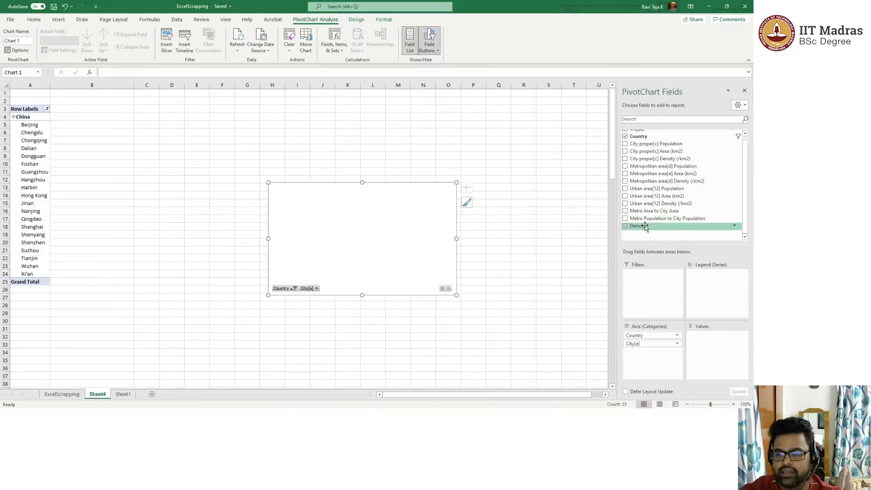
drag(645, 226, 708, 346)
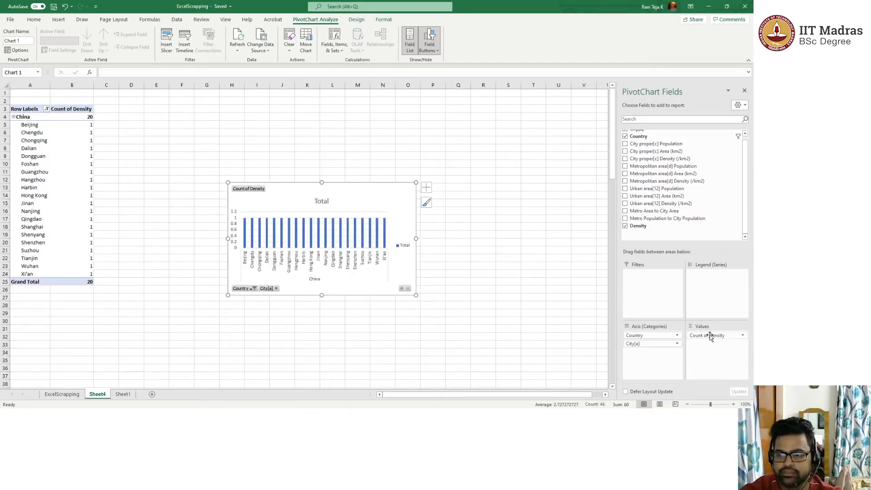
click(709, 336)
click(696, 328)
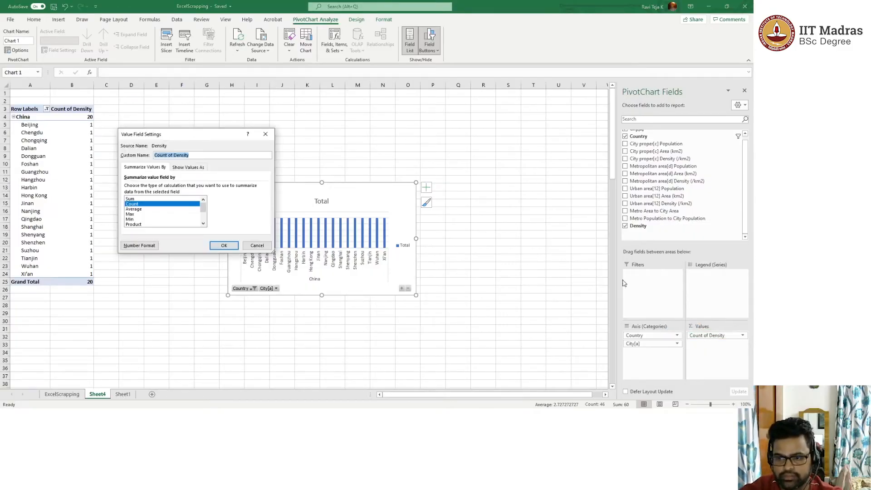
click(166, 199)
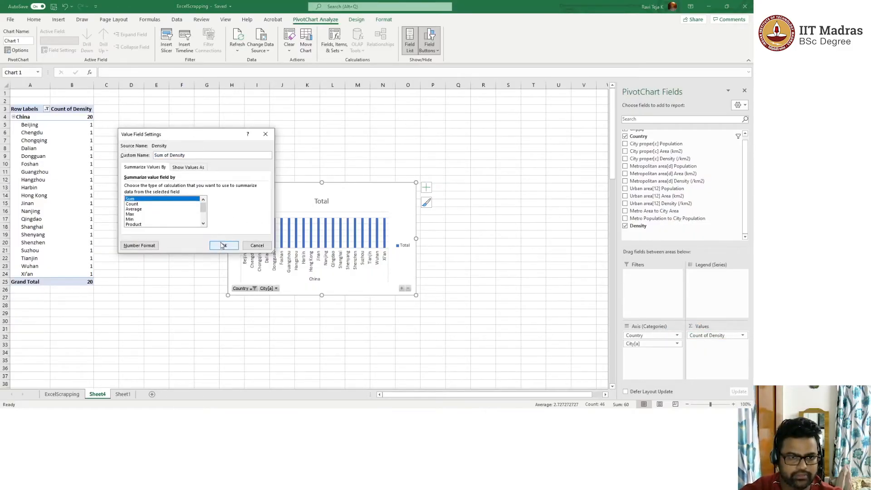
click(223, 245)
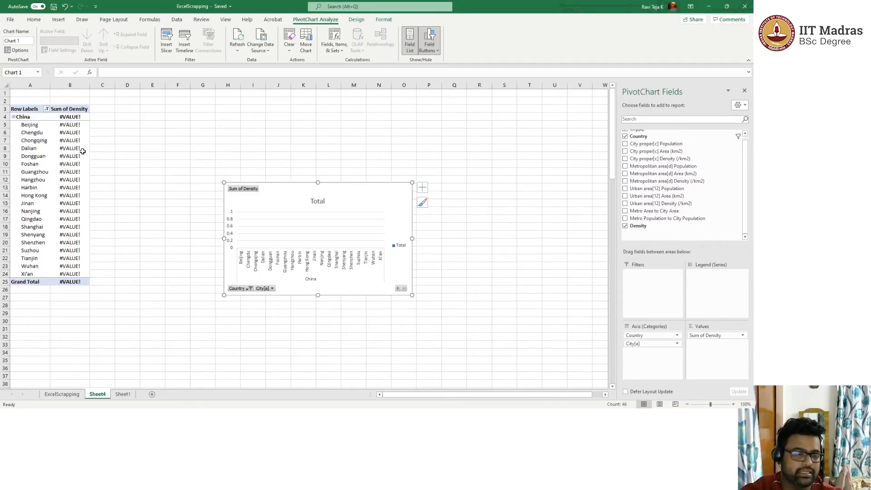
Step: Change the PivotChart's Country filter from China to United States and examine the density bars of its cities
click(247, 289)
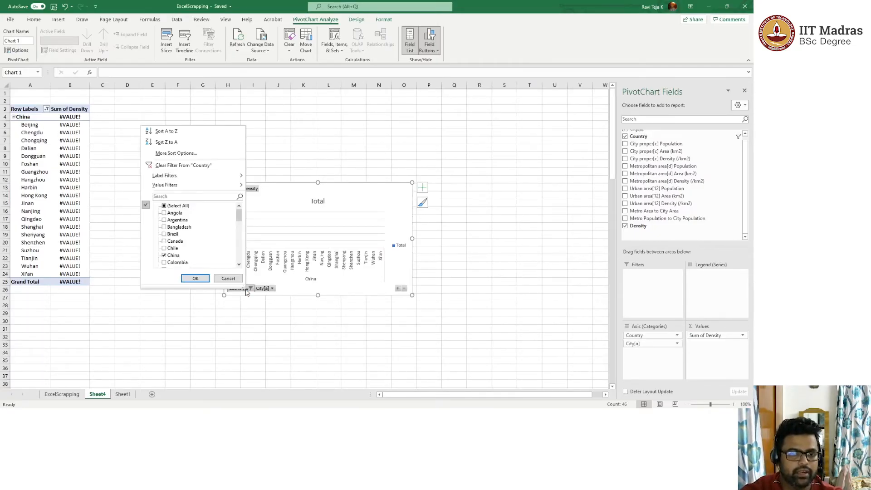
click(175, 256)
scroll(182, 245, down, 10)
scroll(186, 256, down, 2)
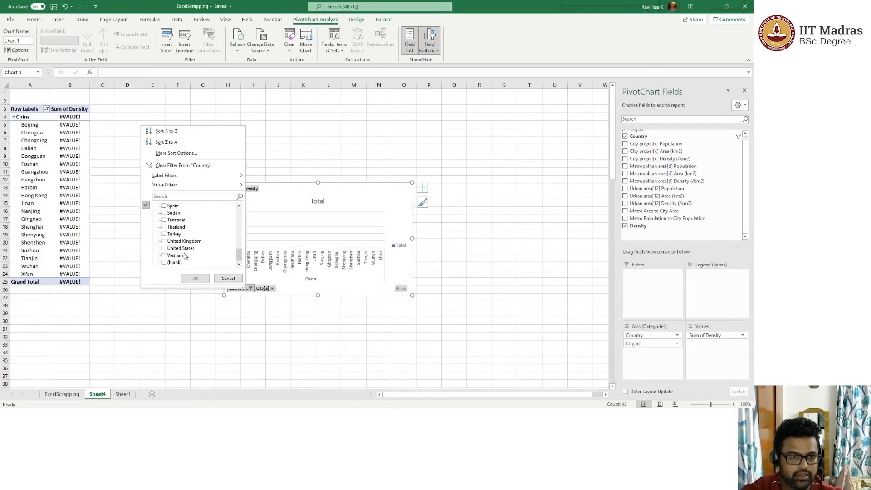
click(166, 248)
click(196, 278)
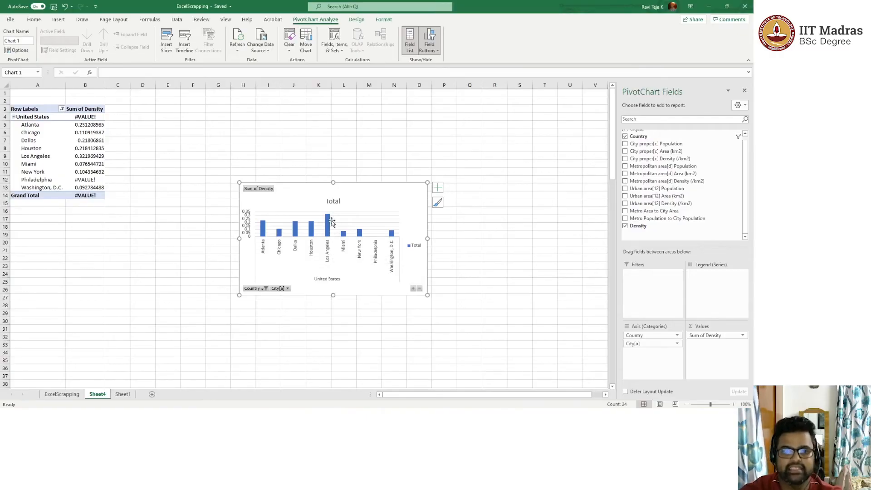
mouse_move(330, 224)
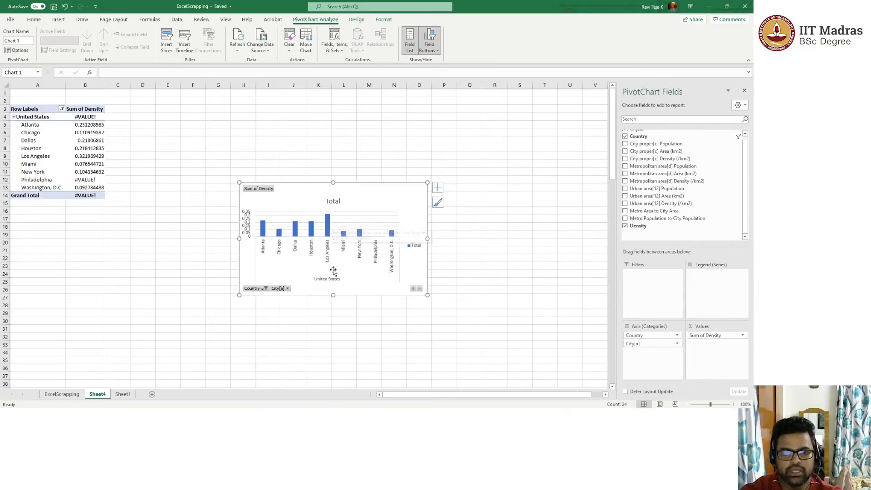